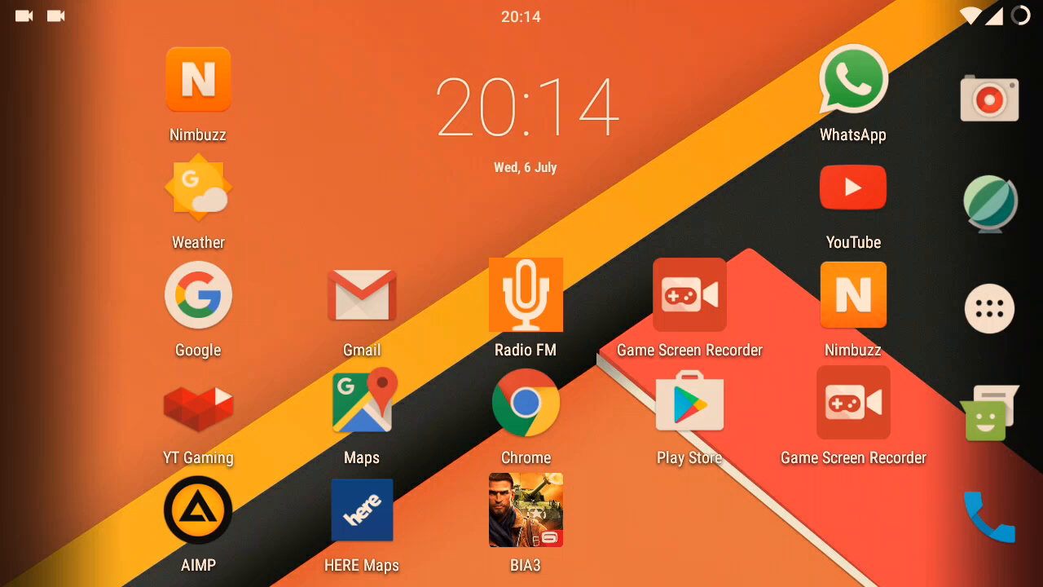
Open the Play Store briefly and return to the home screen.
{"action": "left_click", "coordinate": [689, 408]}
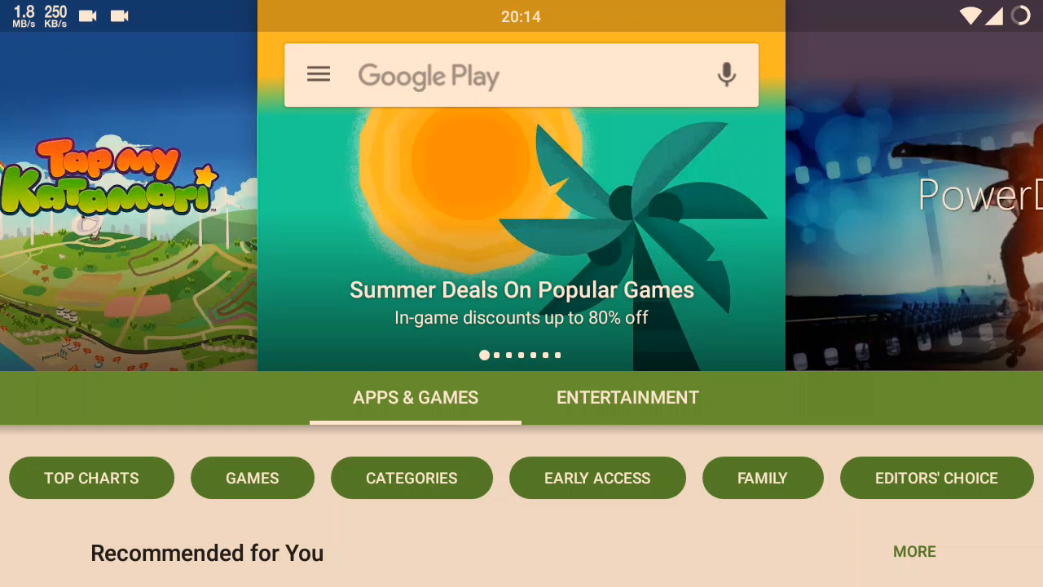
{"action": "key", "text": "Home"}
Reach the About phone page via the quick-settings gear in system Settings.
{"action": "left_click_drag", "start_coordinate": [738, 8], "coordinate": [738, 408]}
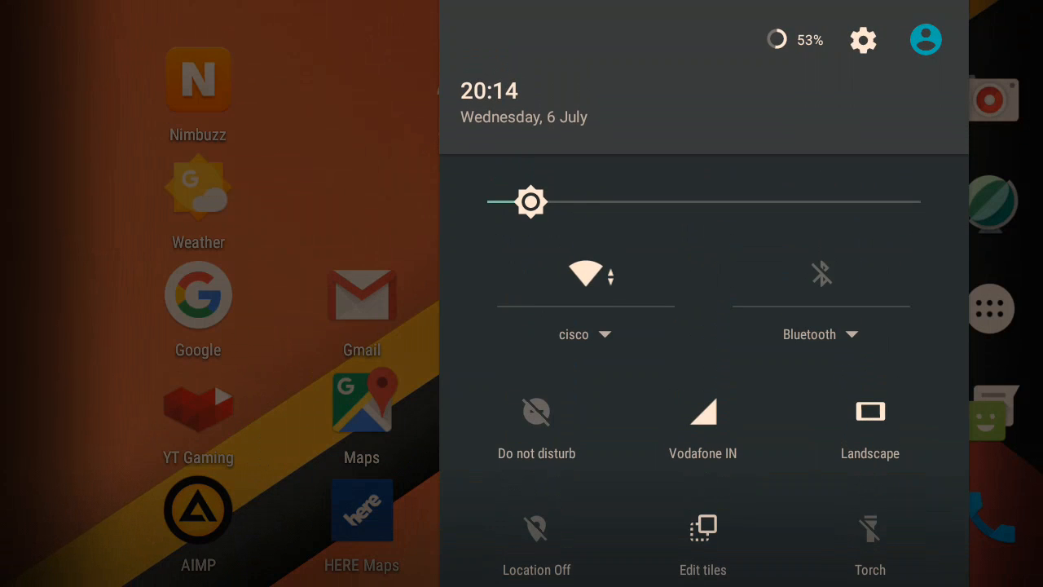
{"action": "left_click", "coordinate": [863, 40]}
{"action": "scroll", "coordinate": [522, 326], "scroll_direction": "down", "scroll_amount": 10}
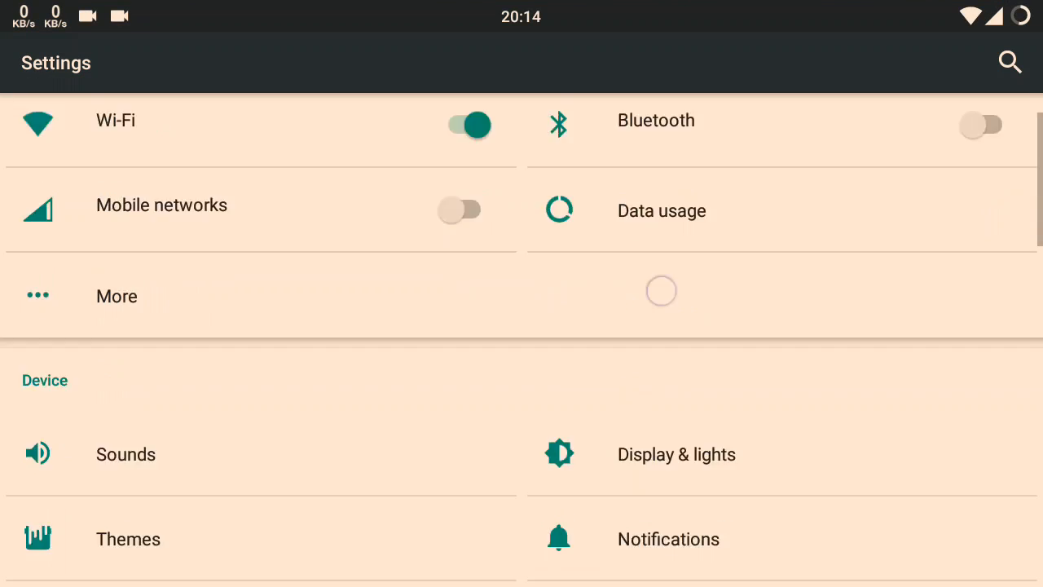
{"action": "scroll", "coordinate": [697, 326], "scroll_direction": "down", "scroll_amount": 10}
{"action": "left_click", "coordinate": [291, 535]}
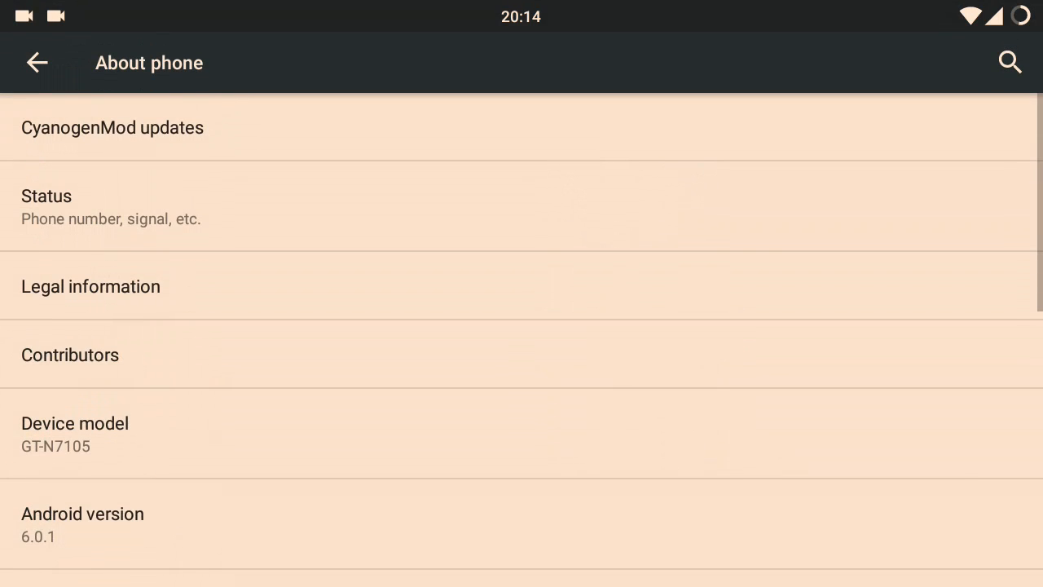
{"action": "scroll", "coordinate": [576, 286], "scroll_direction": "down", "scroll_amount": 5}
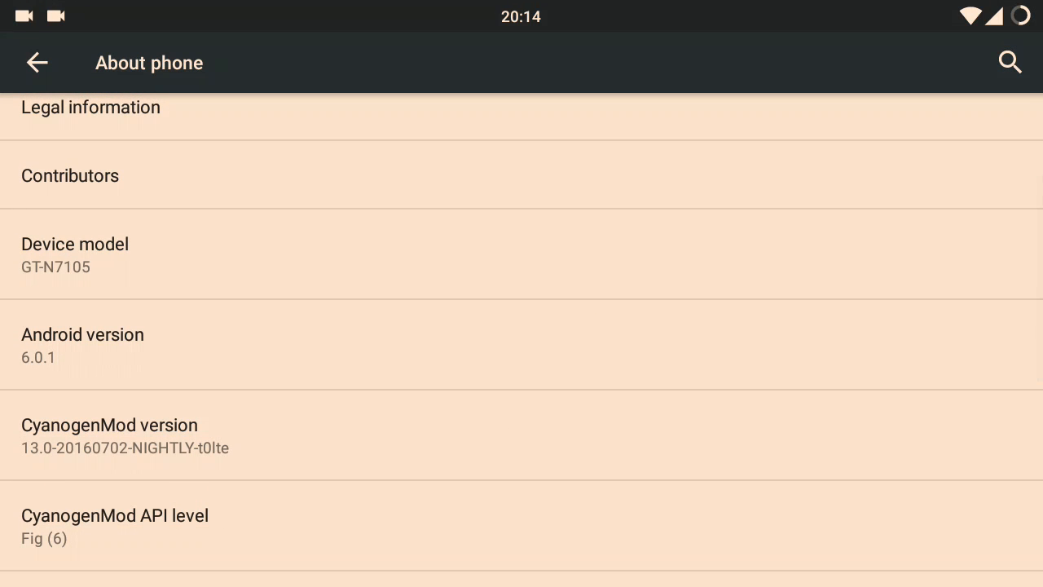
Review the Android 6.0.1 / CyanogenMod 13 version details, then return home.
{"action": "left_click", "coordinate": [471, 340]}
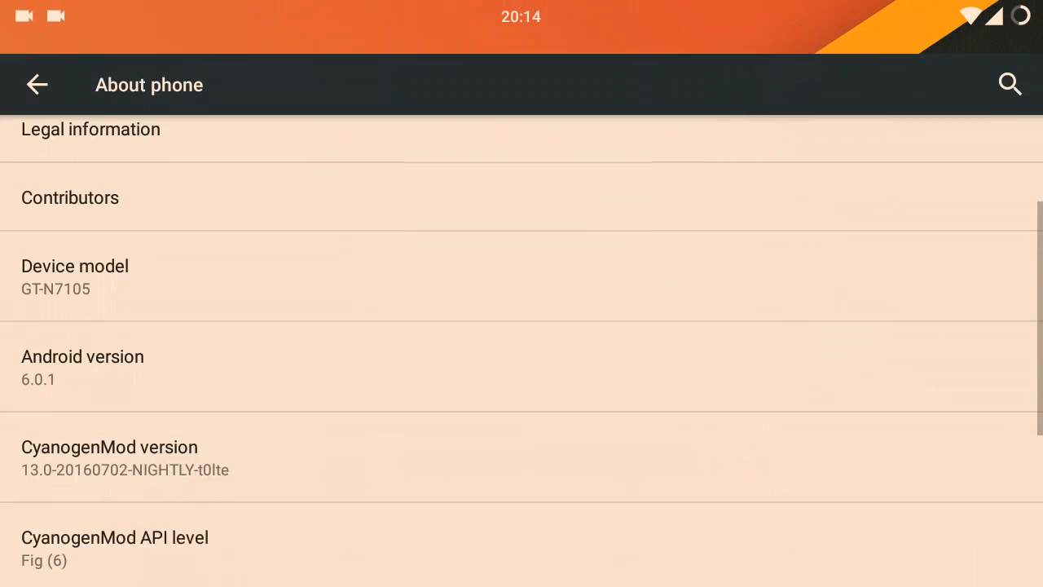
{"action": "scroll", "coordinate": [680, 407], "scroll_direction": "down", "scroll_amount": 5}
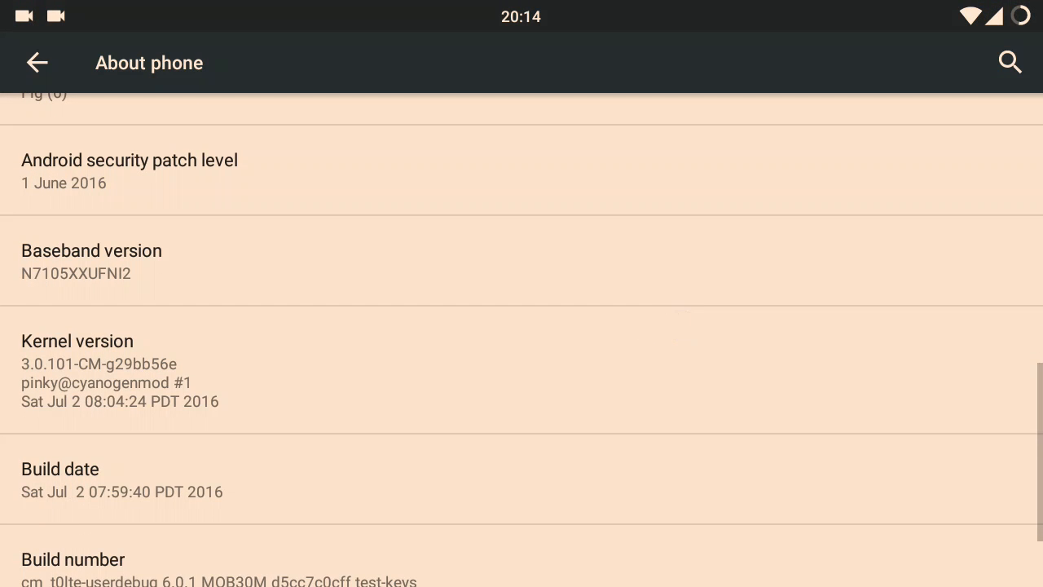
{"action": "scroll", "coordinate": [529, 387], "scroll_direction": "down", "scroll_amount": 2}
{"action": "scroll", "coordinate": [598, 218], "scroll_direction": "up", "scroll_amount": 8}
{"action": "scroll", "coordinate": [521, 326], "scroll_direction": "up", "scroll_amount": 3}
{"action": "key", "text": "Escape"}
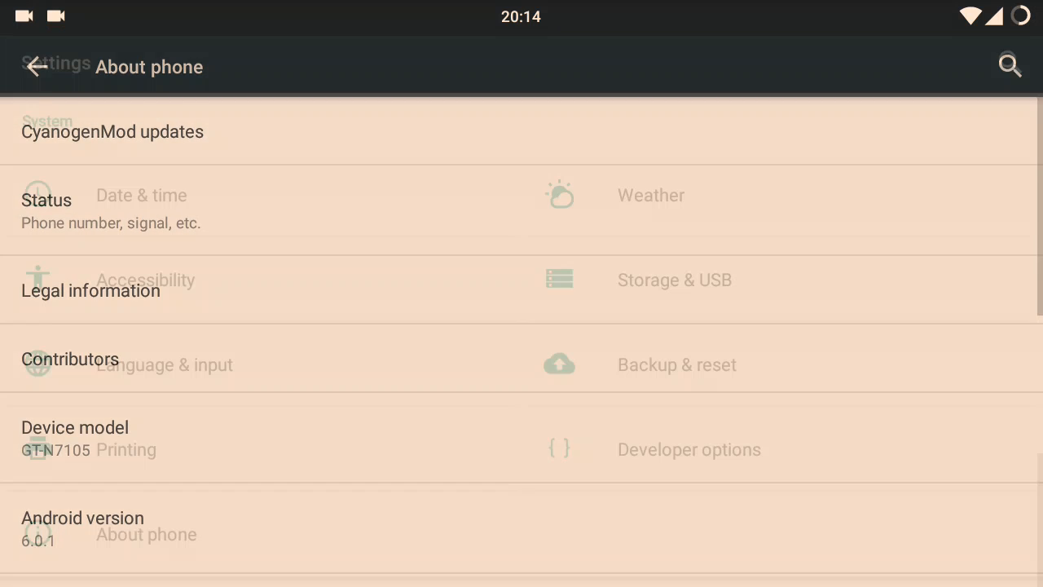
{"action": "key", "text": "Home"}
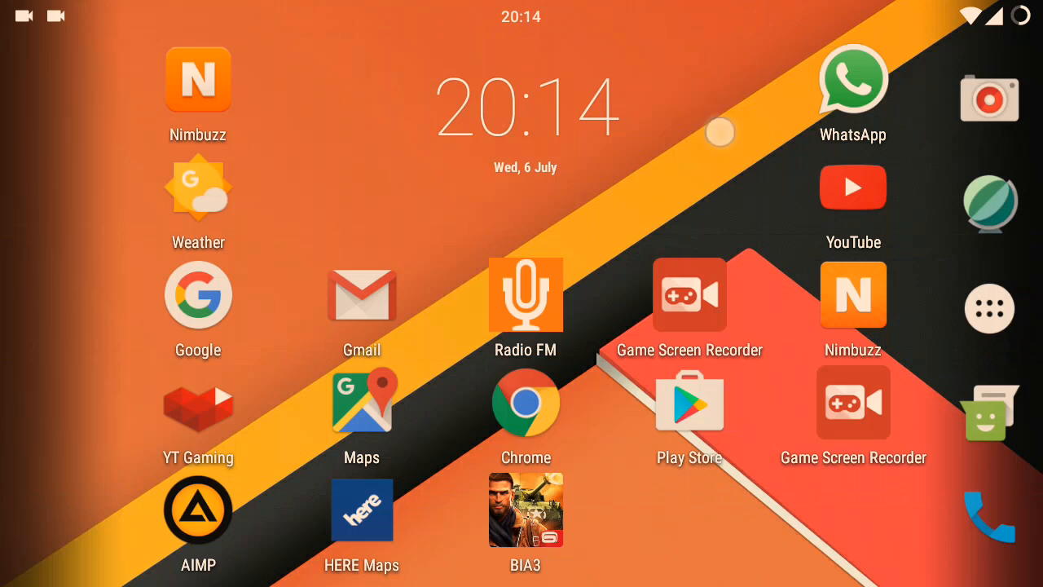
{"action": "left_click_drag", "start_coordinate": [717, 9], "coordinate": [717, 326]}
{"action": "left_click_drag", "start_coordinate": [738, 57], "coordinate": [738, 366]}
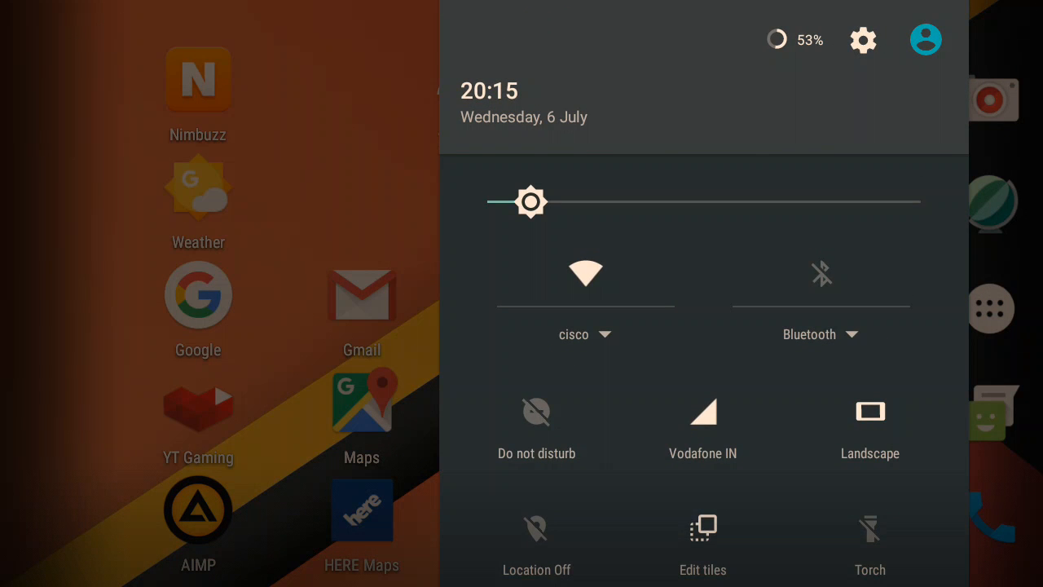
{"action": "left_click_drag", "start_coordinate": [704, 529], "coordinate": [704, 342]}
{"action": "left_click_drag", "start_coordinate": [704, 486], "coordinate": [704, 163]}
{"action": "left_click_drag", "start_coordinate": [704, 325], "coordinate": [704, 49]}
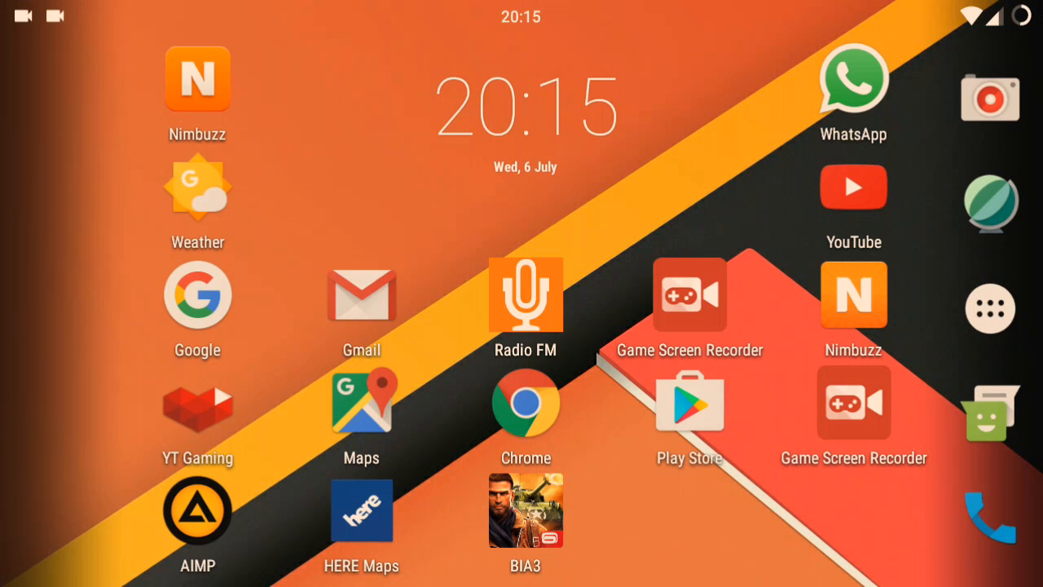
Reach Mobile network settings from the Vodafone IN quick-settings tile.
{"action": "left_click_drag", "start_coordinate": [627, 16], "coordinate": [627, 326]}
{"action": "left_click_drag", "start_coordinate": [542, 133], "coordinate": [543, 408]}
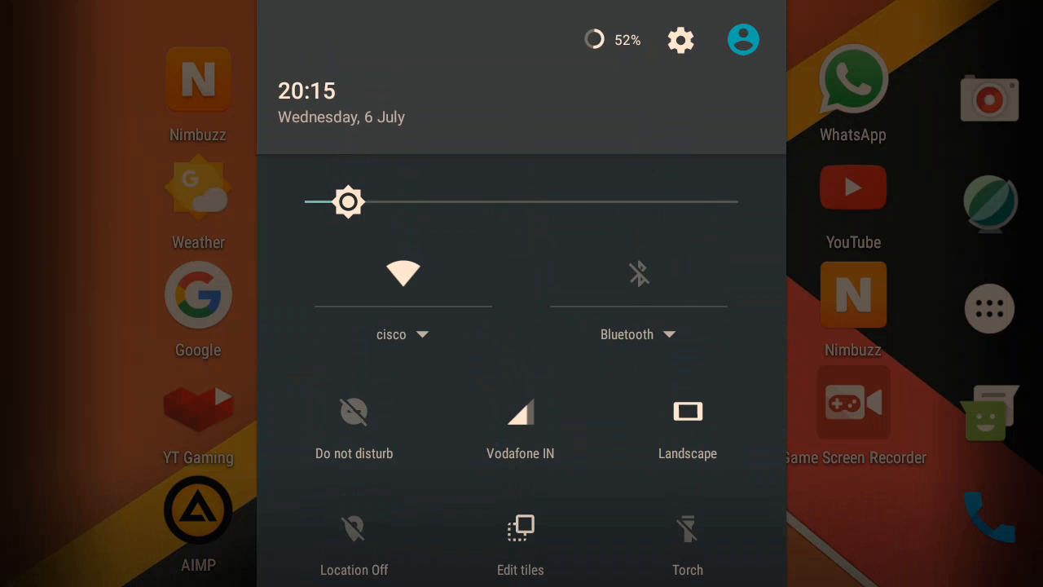
{"action": "left_click", "coordinate": [530, 456]}
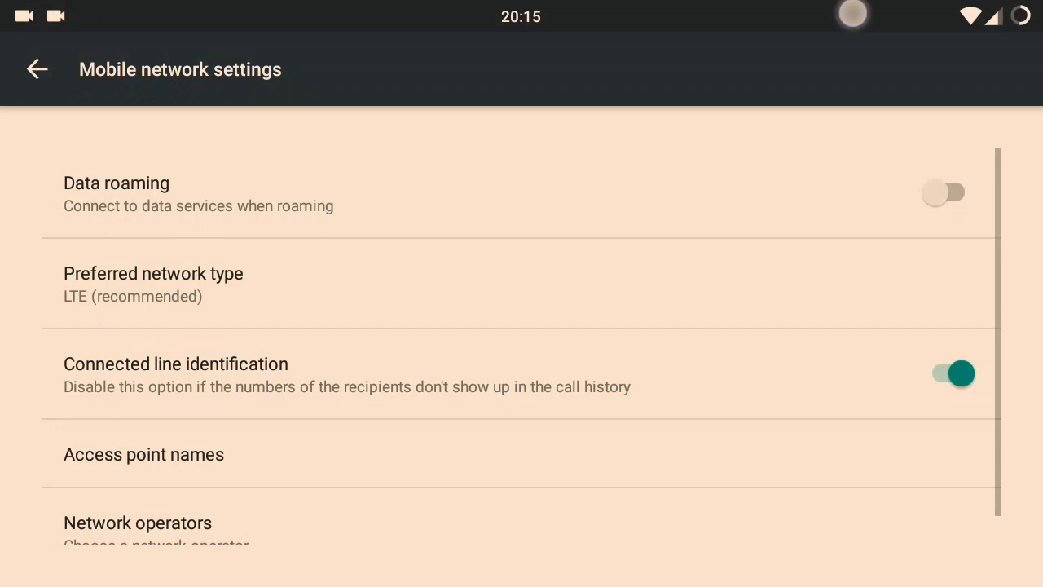
Pull the quick settings panel down again over Mobile network settings.
{"action": "left_click_drag", "start_coordinate": [852, 15], "coordinate": [815, 326]}
{"action": "left_click_drag", "start_coordinate": [701, 147], "coordinate": [701, 407]}
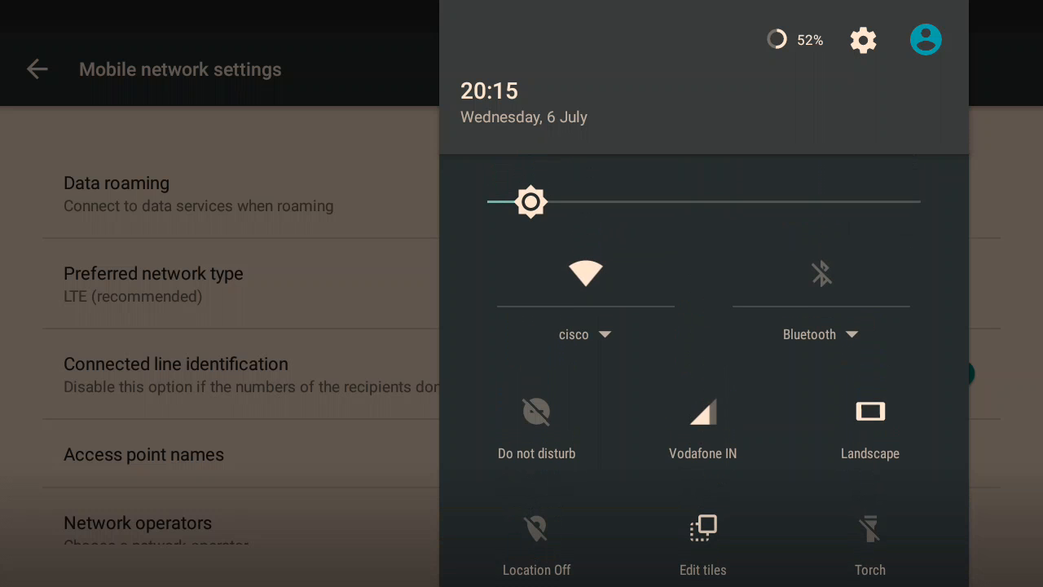
Remove the Vodafone IN, Do not disturb and Torch tiles in tile-editing mode.
{"action": "left_click", "coordinate": [703, 542]}
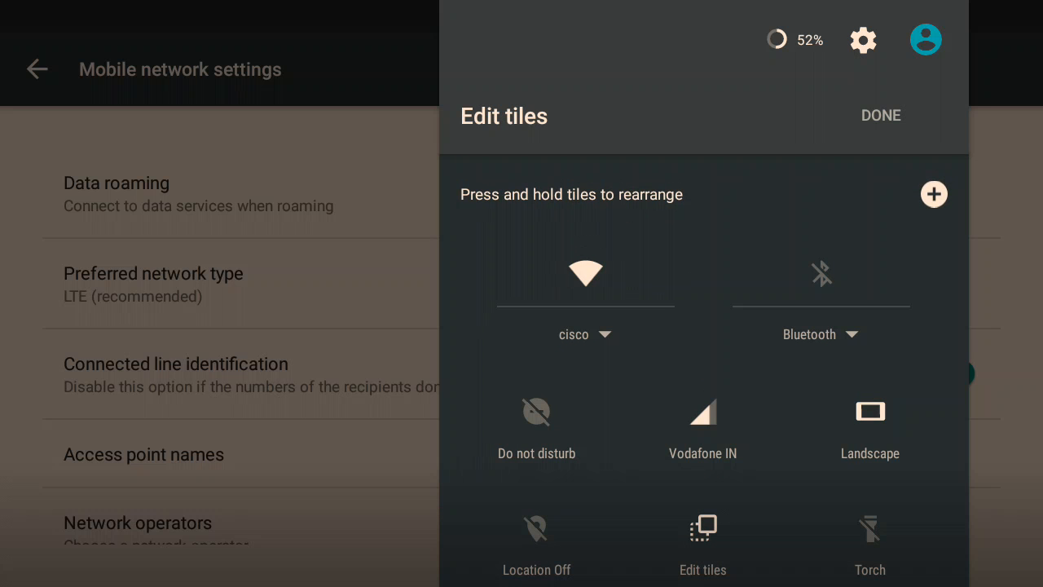
{"action": "left_click_drag", "start_coordinate": [703, 427], "coordinate": [521, 432]}
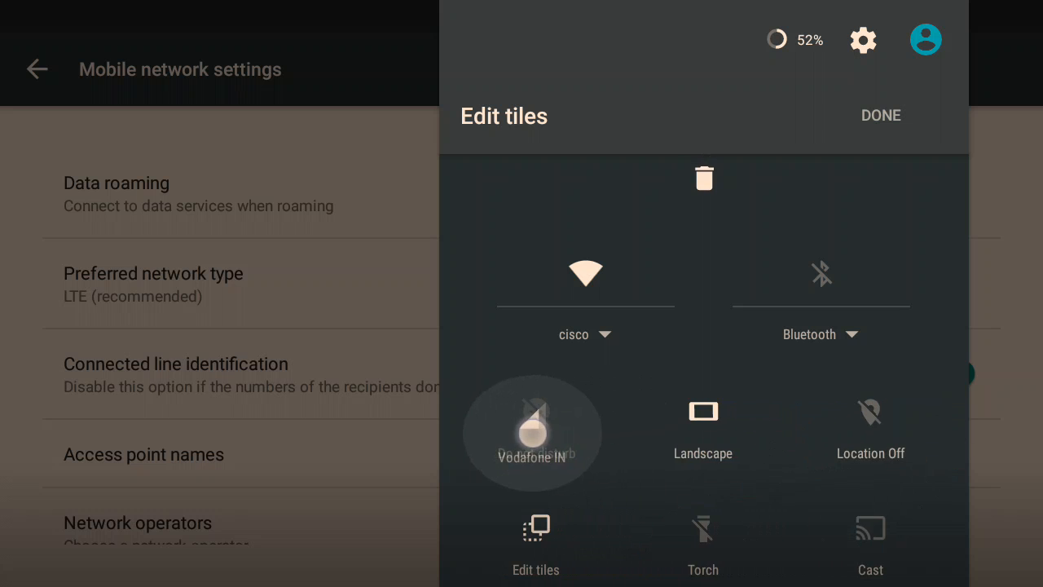
{"action": "left_click_drag", "start_coordinate": [536, 427], "coordinate": [749, 412]}
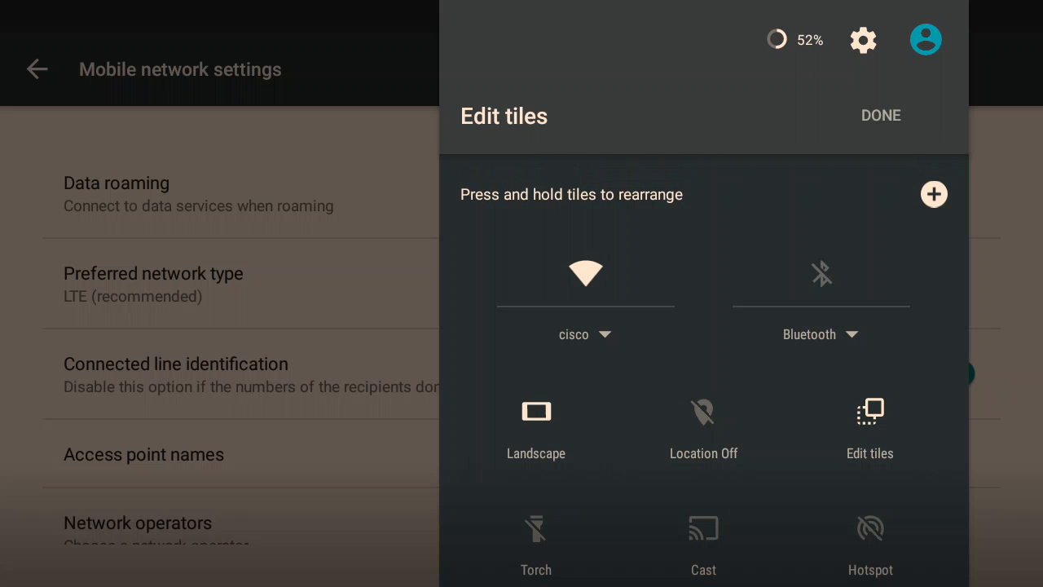
{"action": "left_click", "coordinate": [536, 541]}
{"action": "left_click_drag", "start_coordinate": [548, 542], "coordinate": [530, 407]}
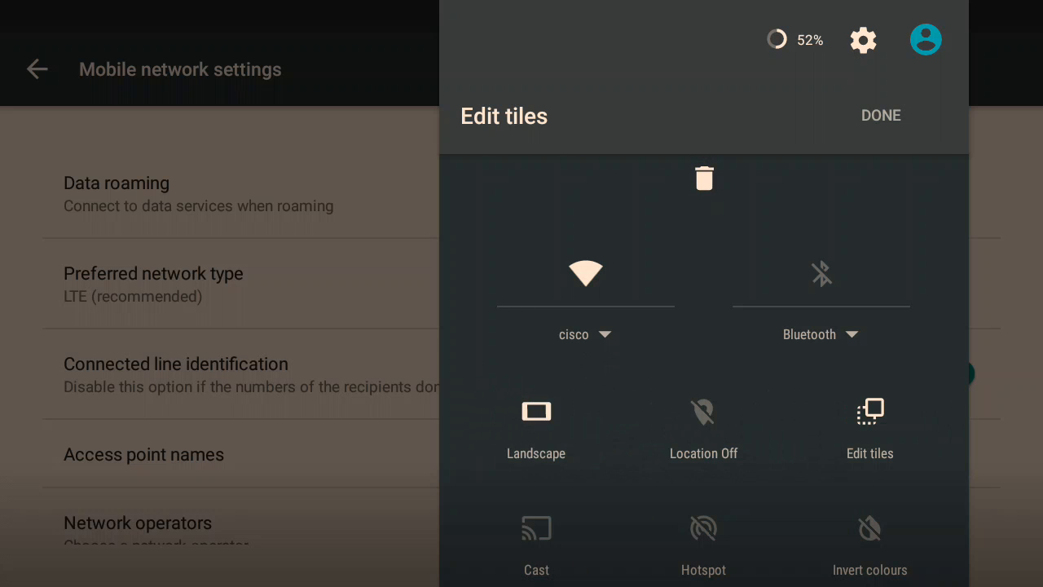
{"action": "scroll", "coordinate": [703, 408], "scroll_direction": "down", "scroll_amount": 5}
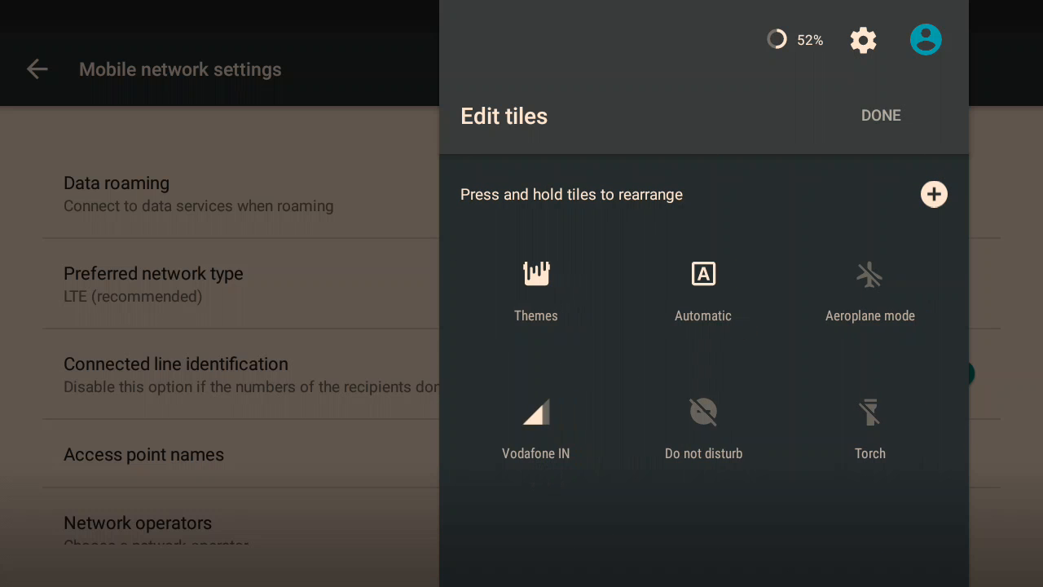
Collapse and close the quick settings panel back to Mobile network settings.
{"action": "left_click_drag", "start_coordinate": [697, 489], "coordinate": [689, 244]}
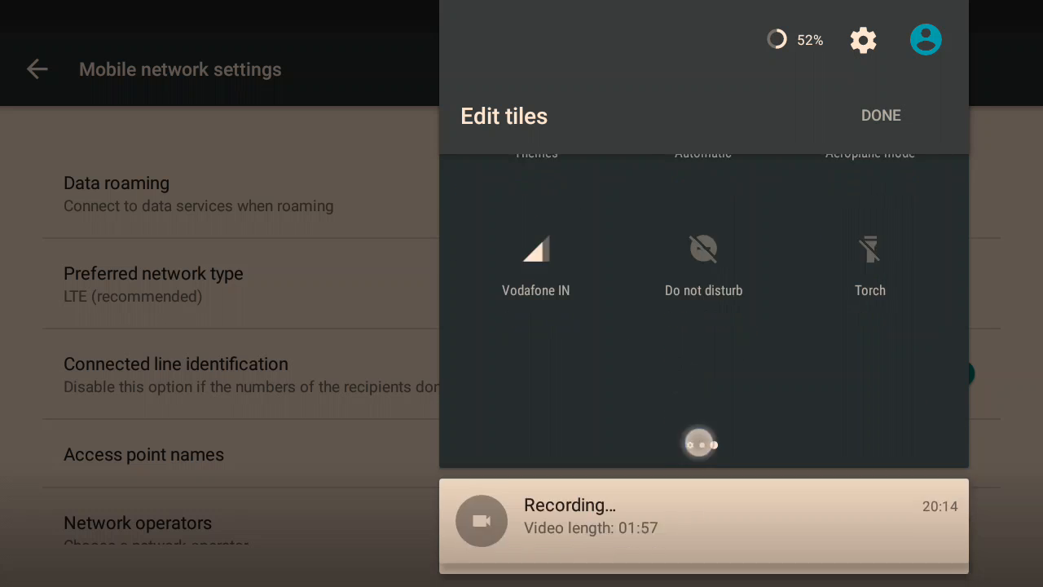
{"action": "left_click", "coordinate": [742, 367]}
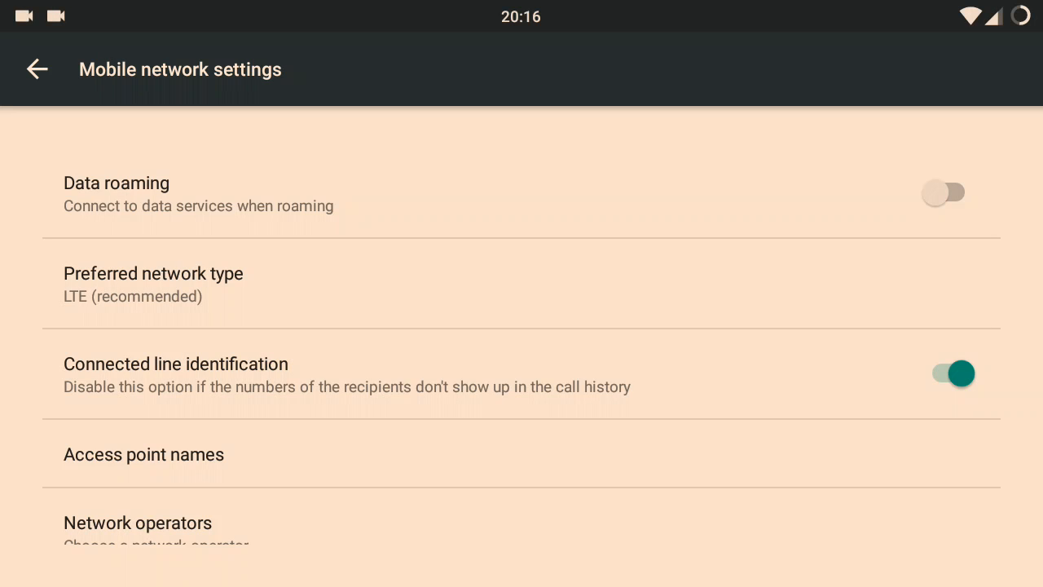